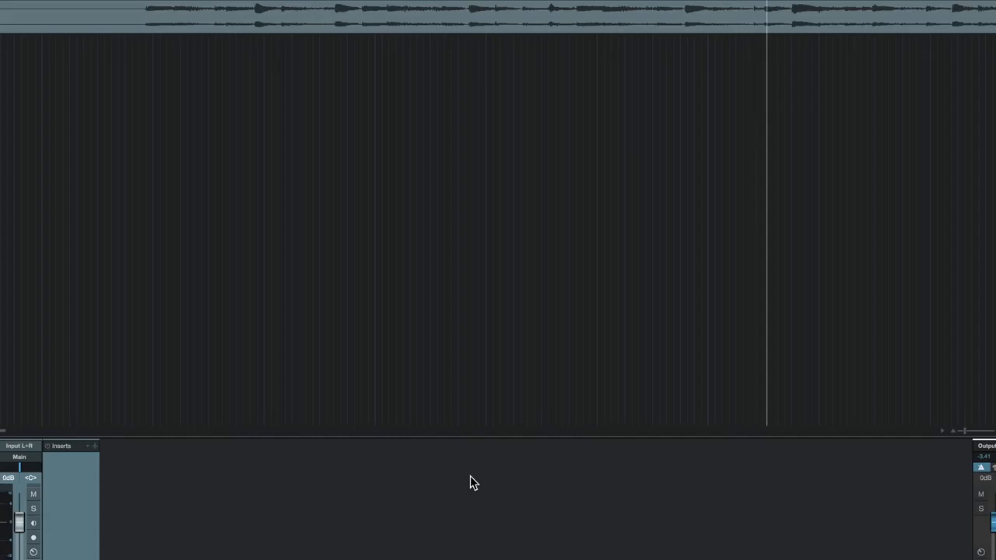
Step: Insert the DeNoise effect on the Noisy Guitar track and set its noise profile to learn from noise only
{"action": "left_click", "coordinate": [98, 450]}
{"action": "scroll", "coordinate": [141, 449], "scroll_direction": "down", "scroll_amount": 20}
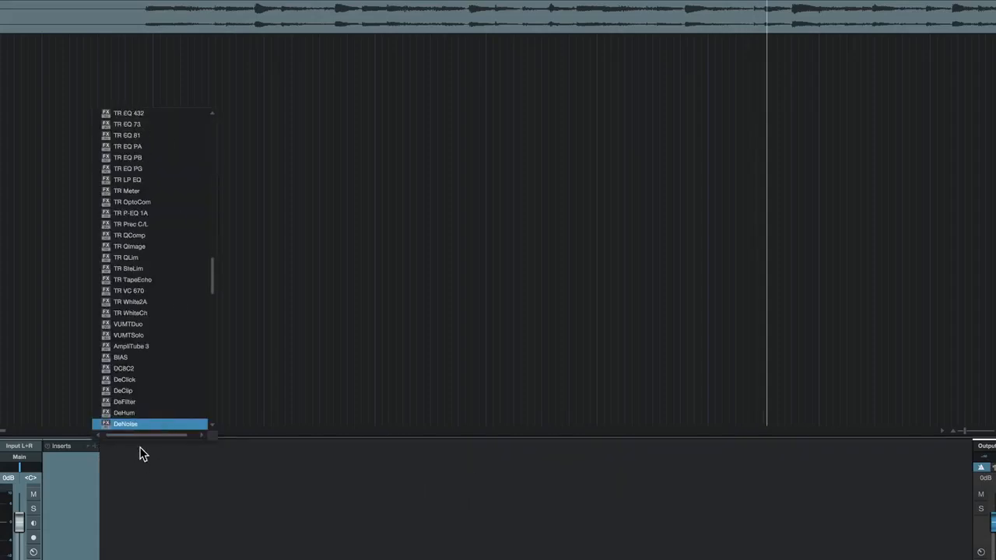
{"action": "key", "text": "Return"}
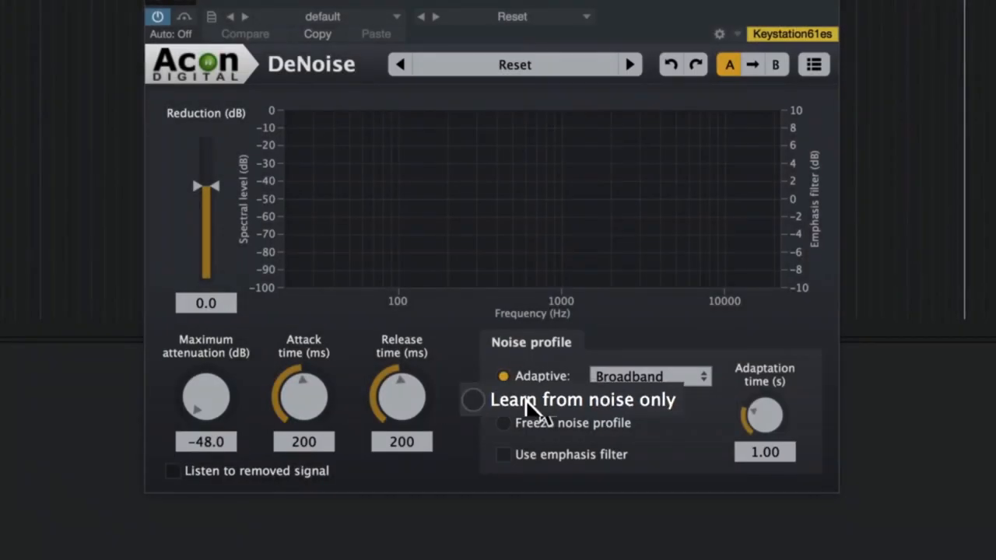
{"action": "left_click", "coordinate": [523, 403]}
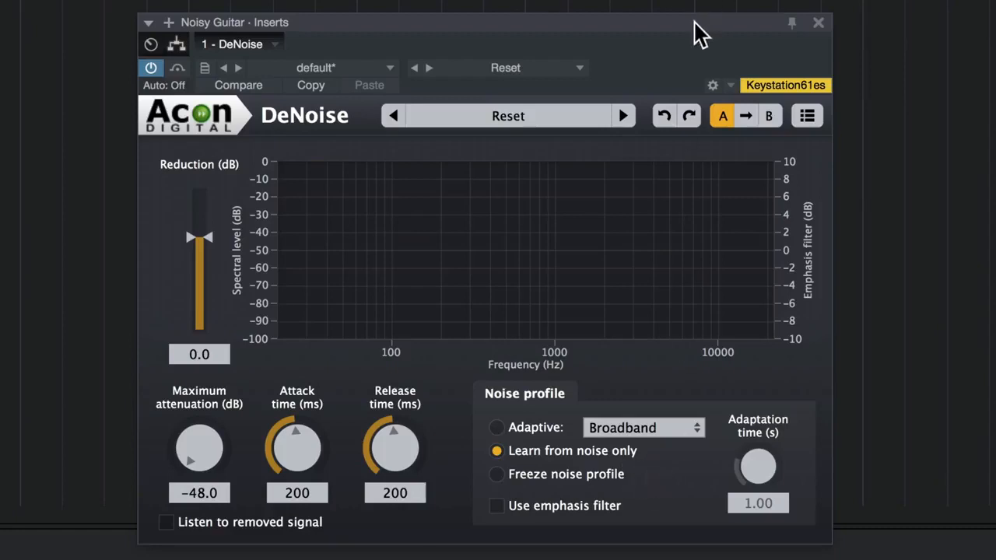
{"action": "left_click_drag", "start_coordinate": [694, 24], "coordinate": [740, 22]}
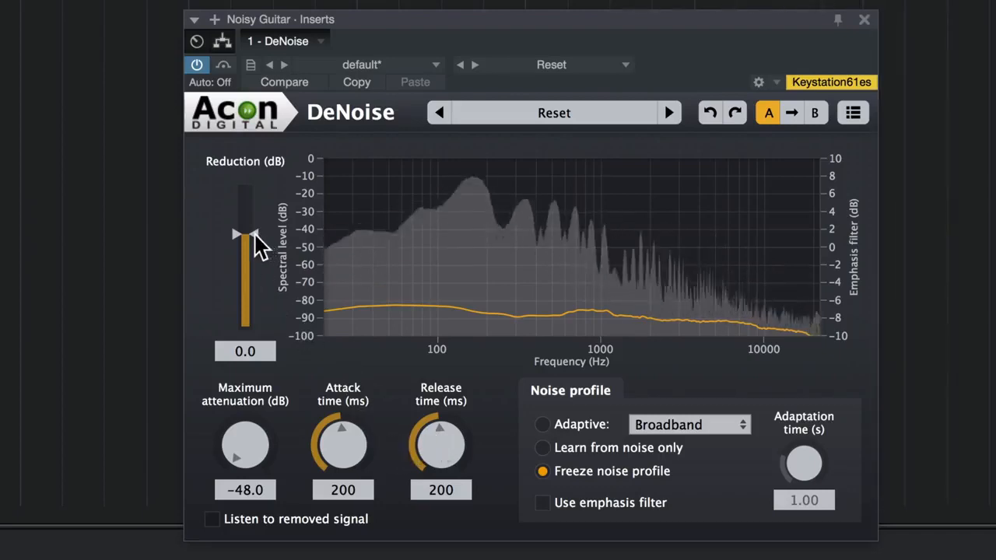
Step: Set DeNoise's reduction to -2.0 dB and its maximum attenuation to -13.7 dB
{"action": "scroll", "coordinate": [260, 243], "scroll_direction": "down", "scroll_amount": 2}
{"action": "left_click_drag", "start_coordinate": [254, 236], "coordinate": [254, 241]}
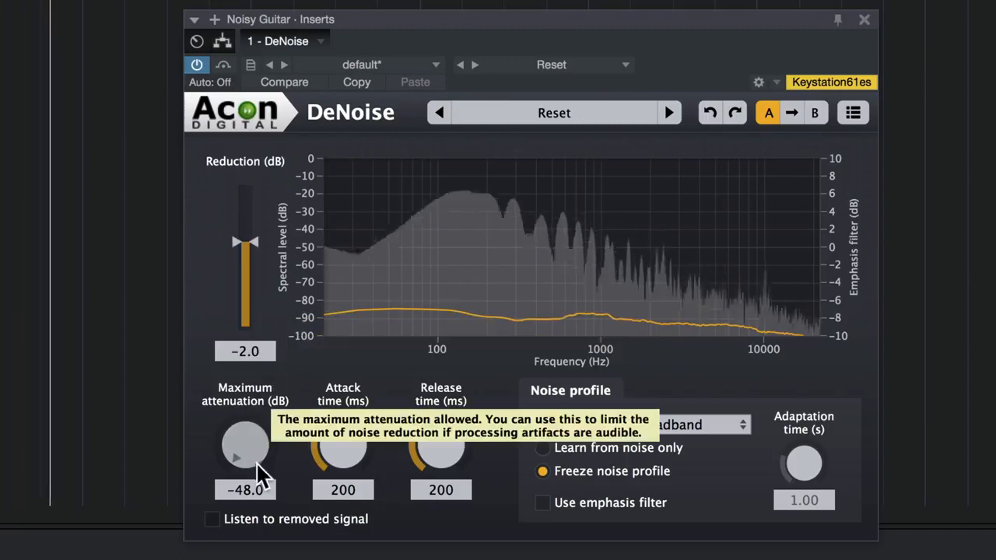
{"action": "mouse_move", "coordinate": [260, 462]}
{"action": "left_mouse_down"}
{"action": "mouse_move", "coordinate": [281, 375]}
{"action": "mouse_move", "coordinate": [259, 442]}
{"action": "mouse_move", "coordinate": [278, 413]}
{"action": "mouse_move", "coordinate": [252, 438]}
{"action": "mouse_move", "coordinate": [265, 457]}
{"action": "mouse_move", "coordinate": [269, 445]}
{"action": "mouse_move", "coordinate": [259, 459]}
{"action": "left_mouse_up"}
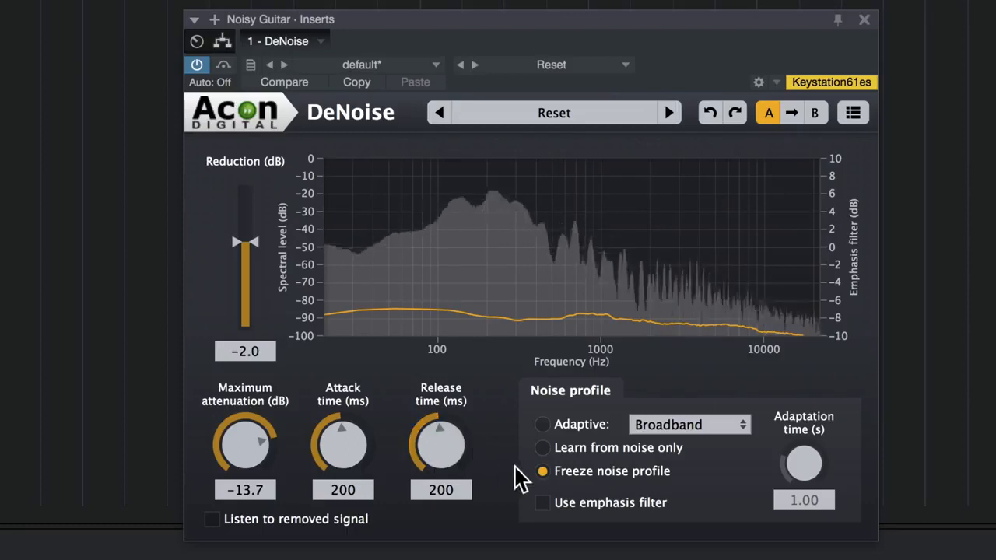
Step: Shorten DeNoise's release time to 86 ms and attack time to 81 ms, then stop playback
{"action": "mouse_move", "coordinate": [448, 441]}
{"action": "left_mouse_down"}
{"action": "mouse_move", "coordinate": [440, 460]}
{"action": "mouse_move", "coordinate": [455, 488]}
{"action": "mouse_move", "coordinate": [455, 454]}
{"action": "mouse_move", "coordinate": [462, 478]}
{"action": "mouse_move", "coordinate": [444, 438]}
{"action": "left_mouse_up"}
{"action": "left_click_drag", "start_coordinate": [346, 437], "coordinate": [353, 469]}
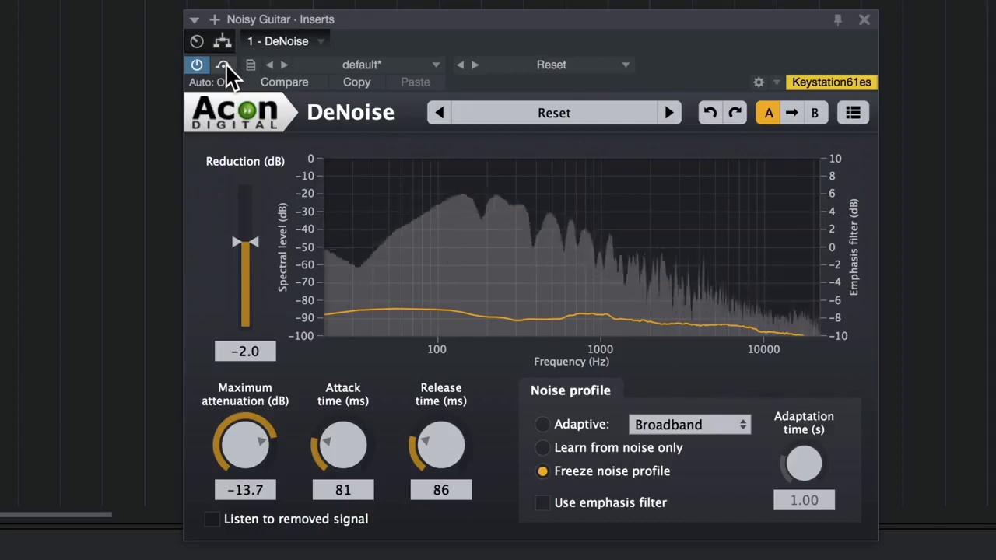
{"action": "key", "text": "space"}
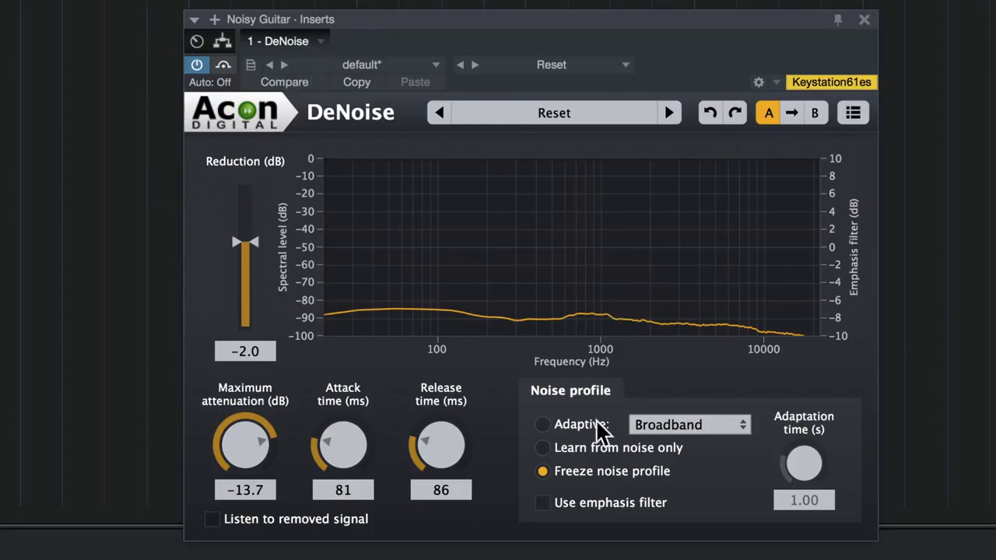
Step: Load the DeNoise preset with the adaptive broadband noise profile and start playing the guitar track
{"action": "left_click", "coordinate": [536, 114]}
{"action": "left_click", "coordinate": [544, 217]}
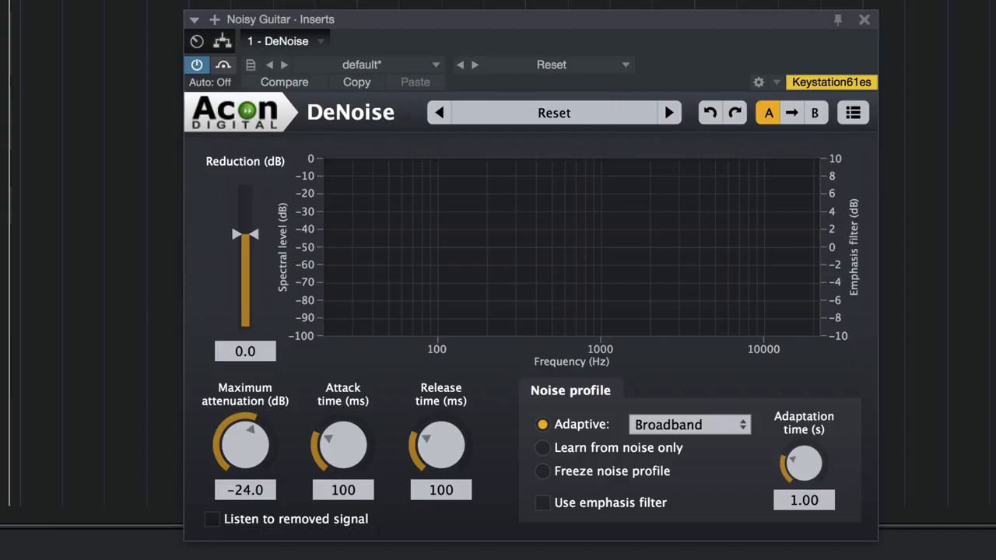
{"action": "key", "text": "space"}
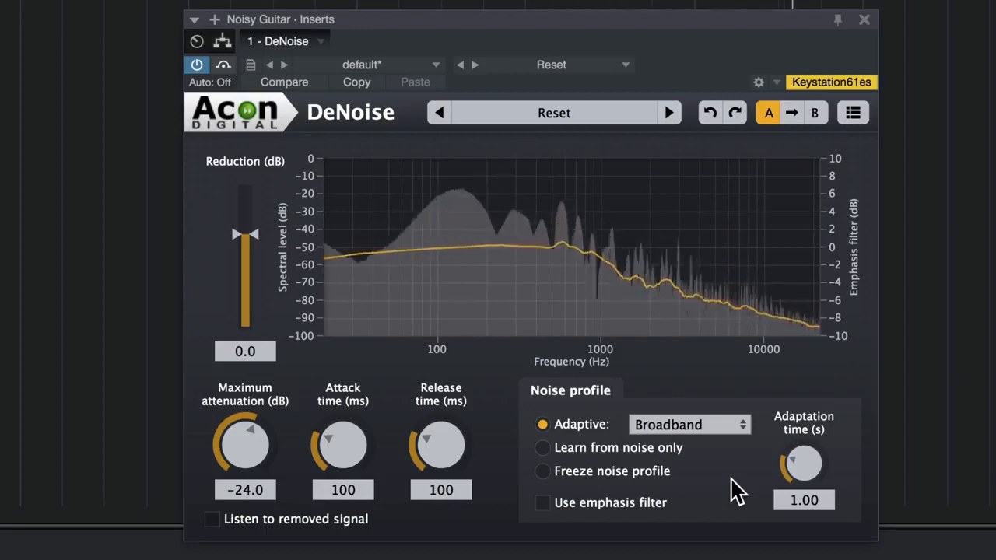
Step: Set DeNoise's release time to 82 ms, attack time to 88 ms and maximum attenuation to -14.8 dB, with reduction at 0.0 dB
{"action": "left_click_drag", "start_coordinate": [444, 449], "coordinate": [446, 458]}
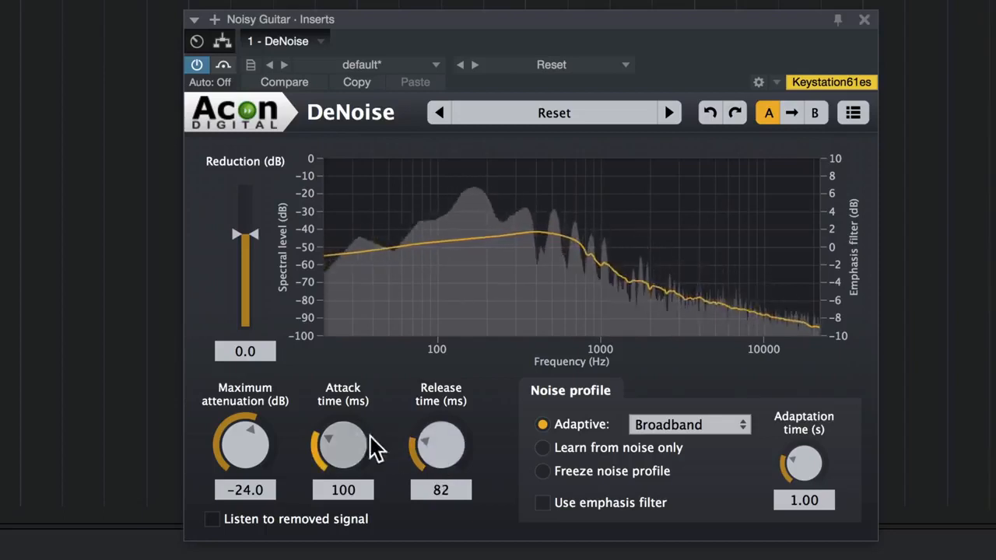
{"action": "left_click_drag", "start_coordinate": [374, 444], "coordinate": [358, 451]}
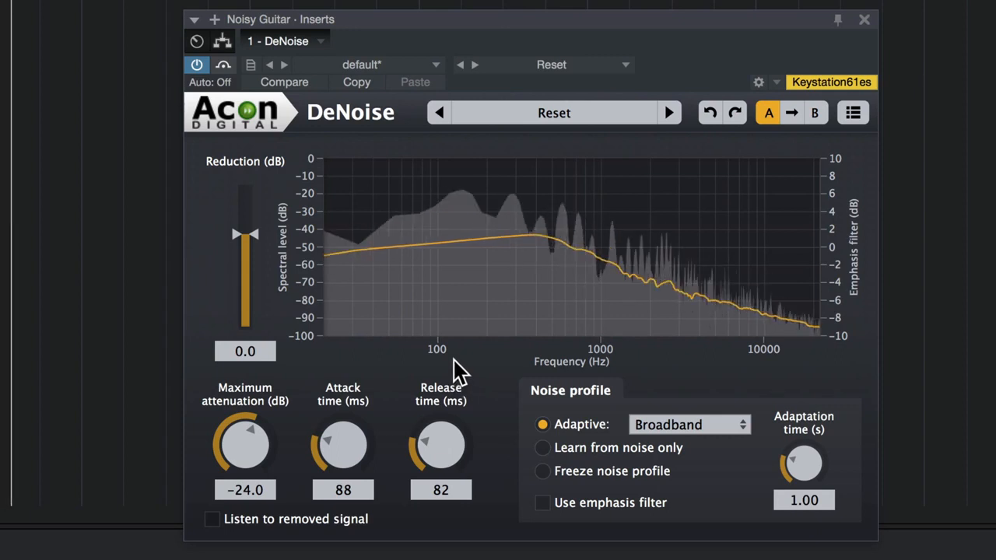
{"action": "left_click_drag", "start_coordinate": [253, 467], "coordinate": [252, 429]}
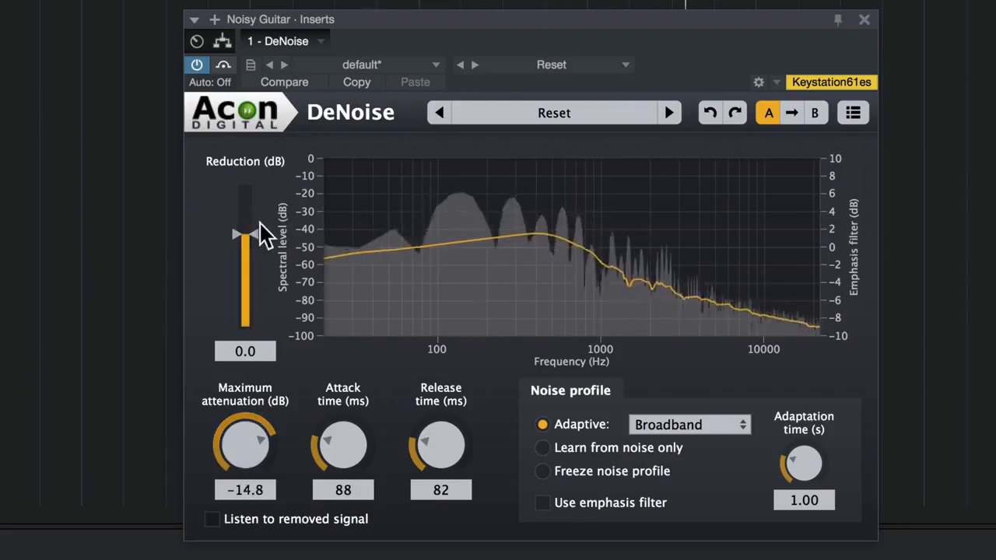
{"action": "mouse_move", "coordinate": [259, 240]}
{"action": "left_mouse_down"}
{"action": "mouse_move", "coordinate": [261, 255]}
{"action": "mouse_move", "coordinate": [252, 246]}
{"action": "left_mouse_up"}
{"action": "double_click", "coordinate": [252, 246]}
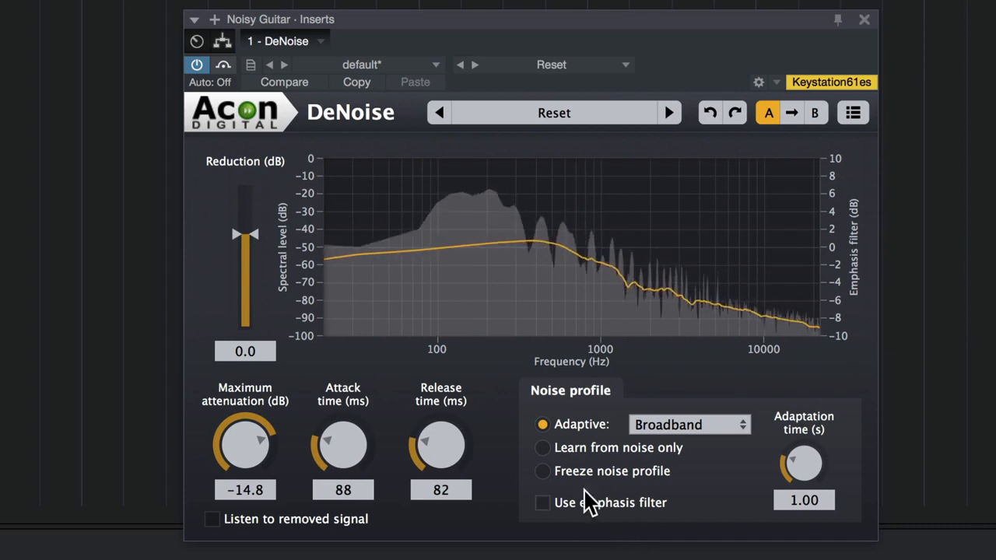
Step: Enable DeNoise's emphasis filter and adjust its curve on the spectrum graph
{"action": "left_click", "coordinate": [543, 503]}
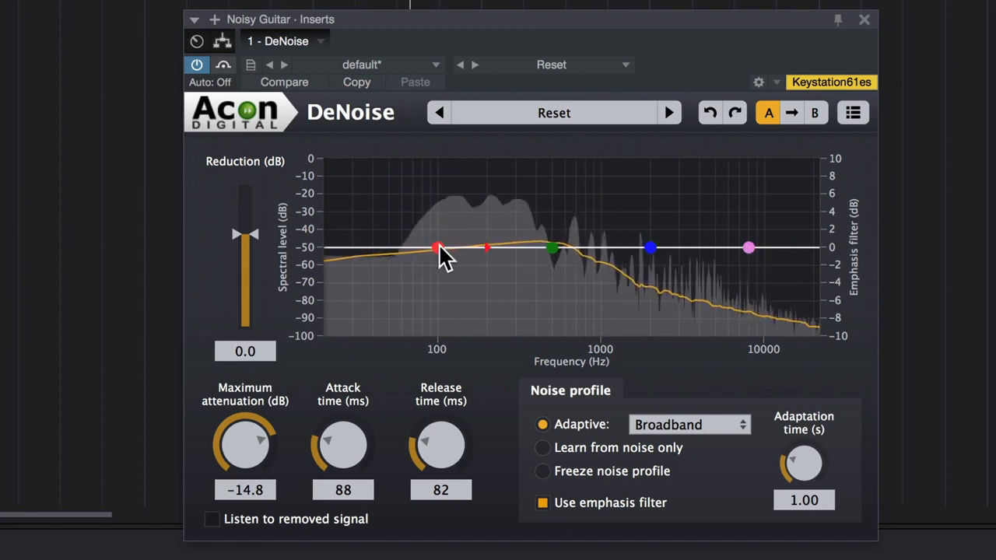
{"action": "left_click_drag", "start_coordinate": [487, 284], "coordinate": [626, 336]}
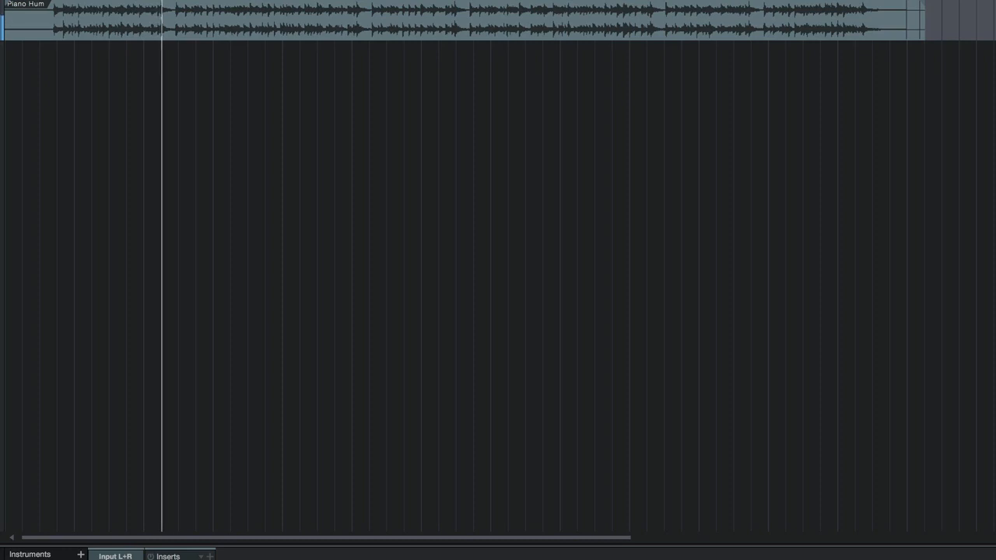
Step: Insert the DeHum effect on the Piano Hum track and reposition its window
{"action": "left_click", "coordinate": [209, 556]}
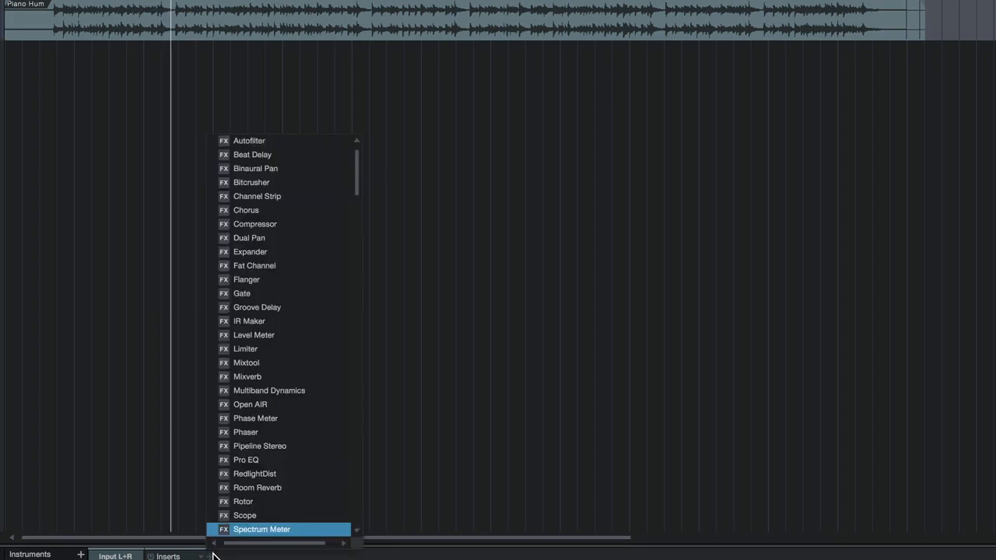
{"action": "type", "text": "dehum"}
{"action": "key", "text": "Return"}
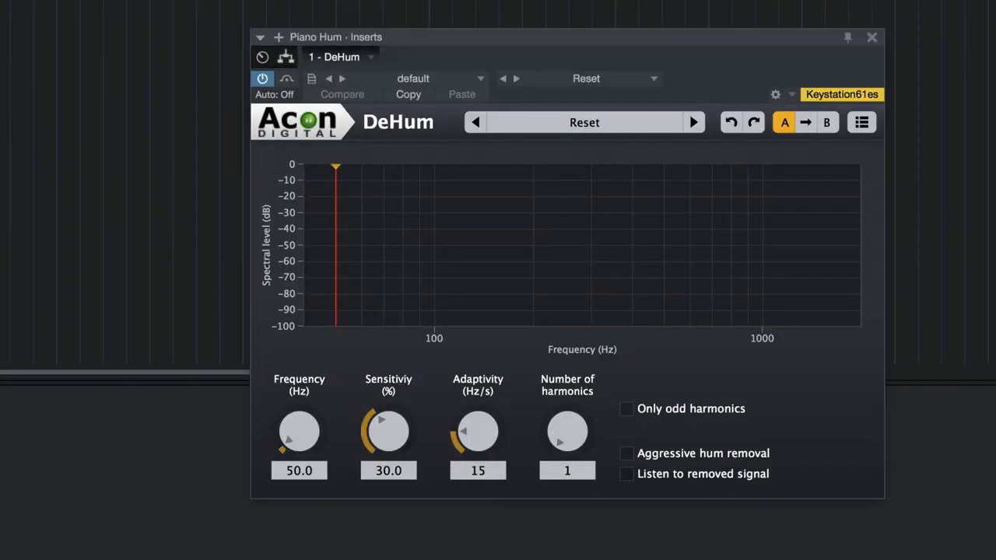
{"action": "left_click_drag", "start_coordinate": [617, 38], "coordinate": [544, 55]}
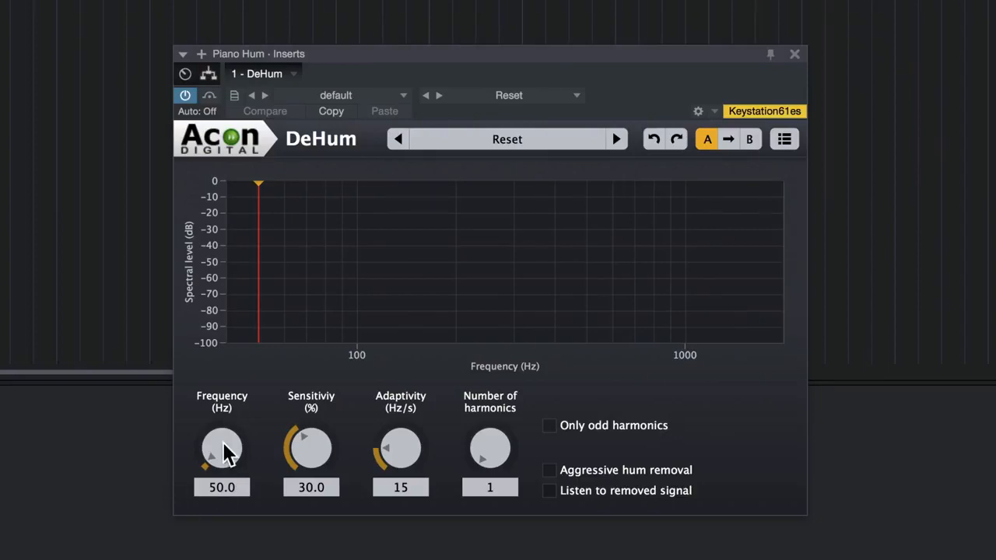
Step: Set DeHum's frequency to 60 Hz and its adaptivity to 0 Hz/s
{"action": "double_click", "coordinate": [219, 488]}
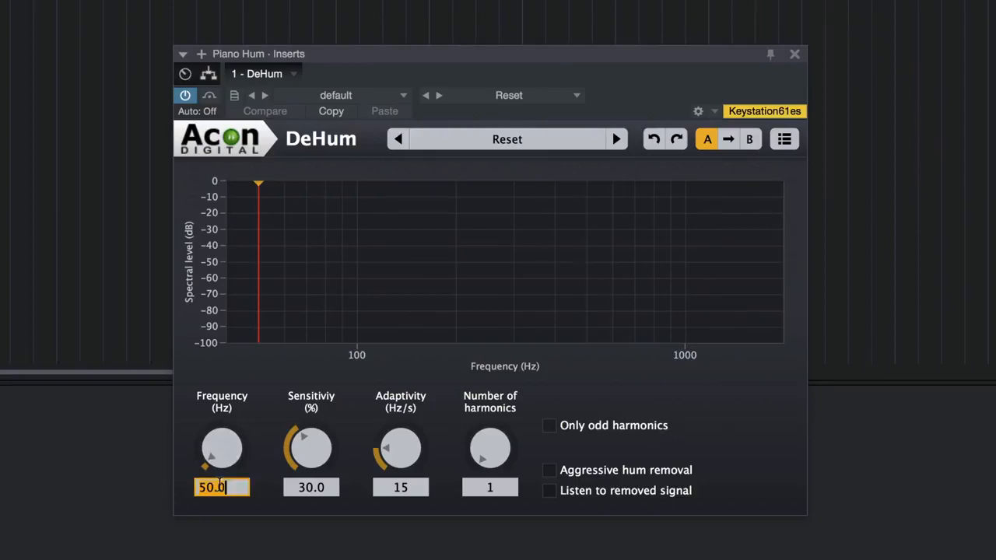
{"action": "type", "text": "60"}
{"action": "key", "text": "Return"}
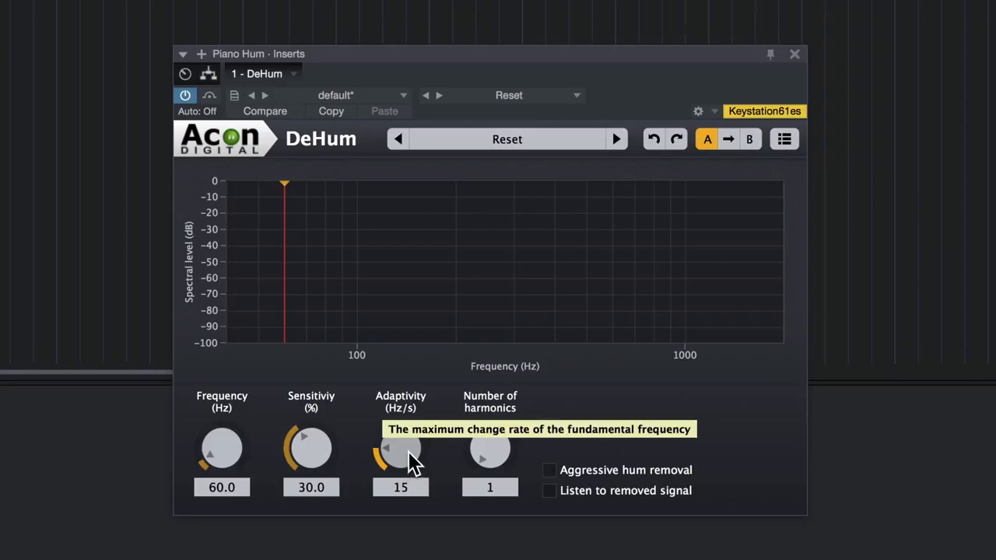
{"action": "left_click_drag", "start_coordinate": [408, 451], "coordinate": [410, 524]}
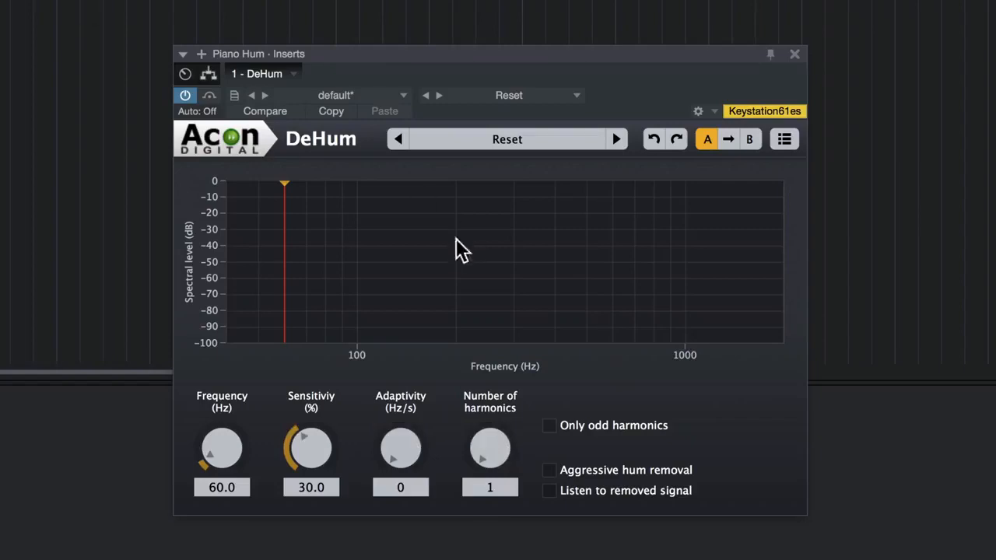
Step: Raise DeHum's number of harmonics to 82 during playback and compare the processed sound with the bypassed signal
{"action": "key", "text": "space"}
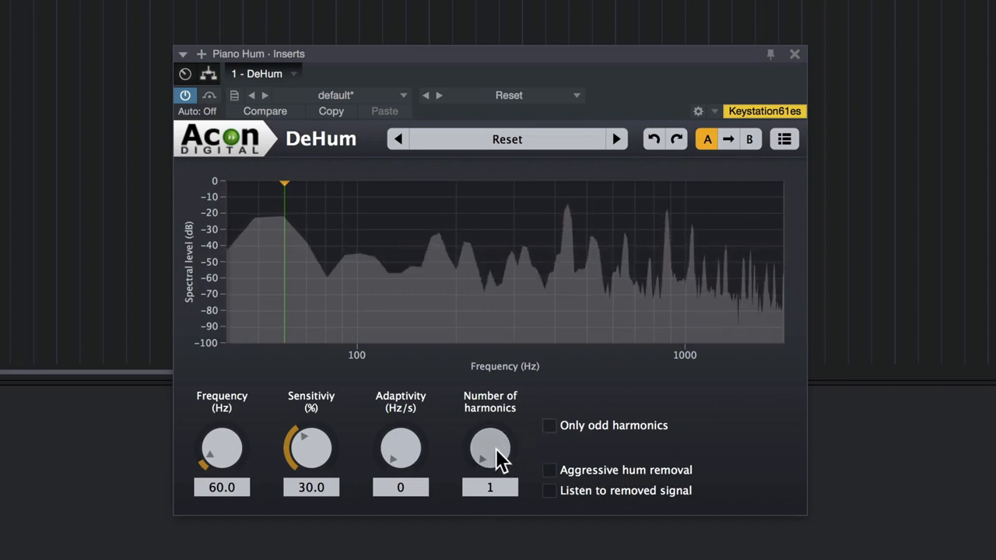
{"action": "mouse_move", "coordinate": [498, 458]}
{"action": "left_mouse_down"}
{"action": "mouse_move", "coordinate": [535, 346]}
{"action": "mouse_move", "coordinate": [507, 435]}
{"action": "mouse_move", "coordinate": [526, 378]}
{"action": "left_mouse_up"}
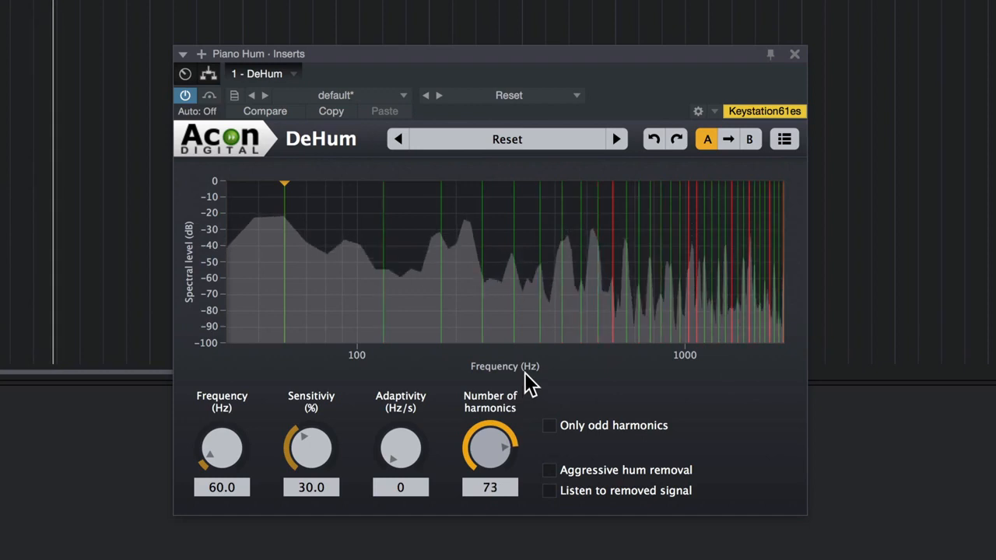
{"action": "mouse_move", "coordinate": [494, 432]}
{"action": "left_mouse_down"}
{"action": "mouse_move", "coordinate": [500, 420]}
{"action": "mouse_move", "coordinate": [494, 435]}
{"action": "mouse_move", "coordinate": [507, 449]}
{"action": "mouse_move", "coordinate": [507, 440]}
{"action": "left_mouse_up"}
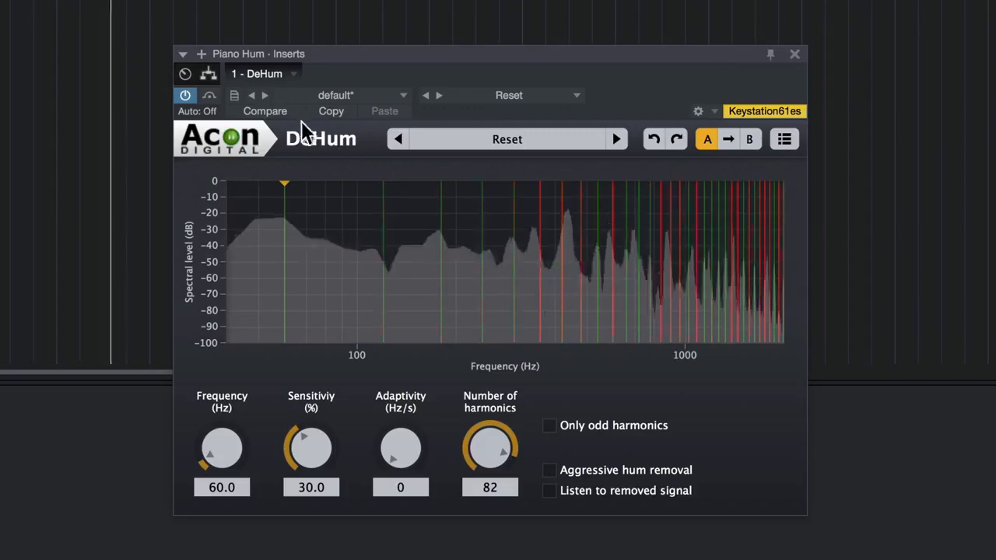
{"action": "left_click", "coordinate": [209, 94]}
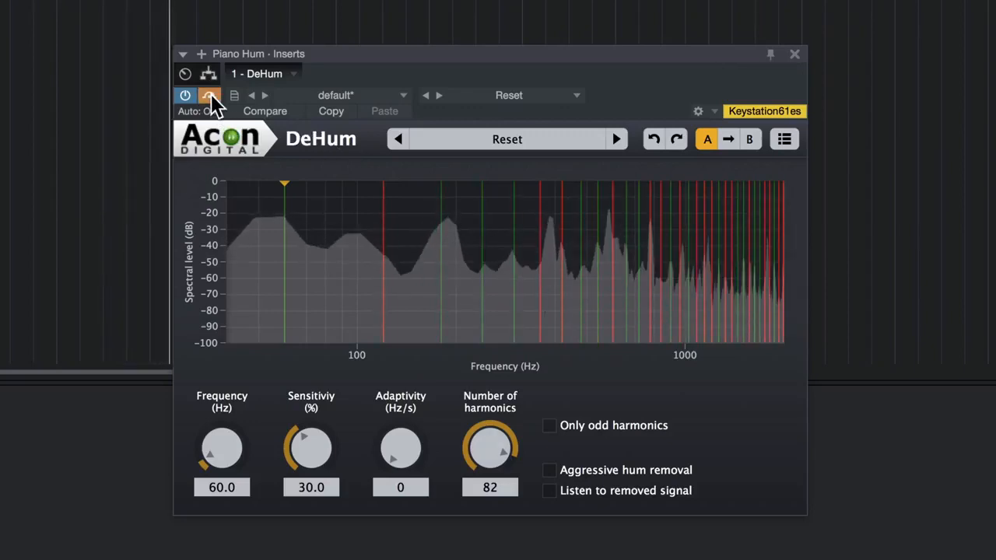
{"action": "left_click", "coordinate": [210, 94]}
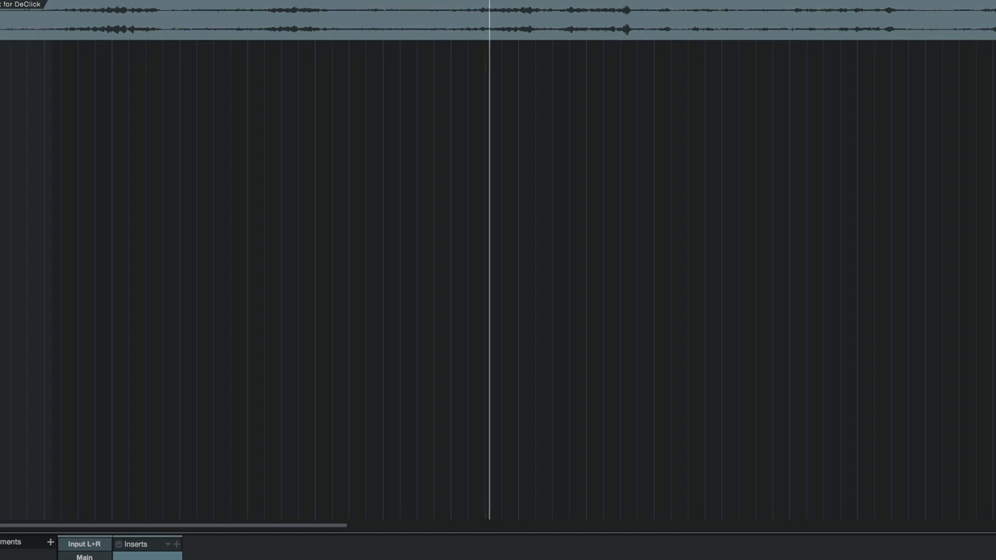
Step: Insert the DeClick effect on the Mozart for DeClick track and reposition its window
{"action": "left_click", "coordinate": [177, 543]}
{"action": "type", "text": "de"}
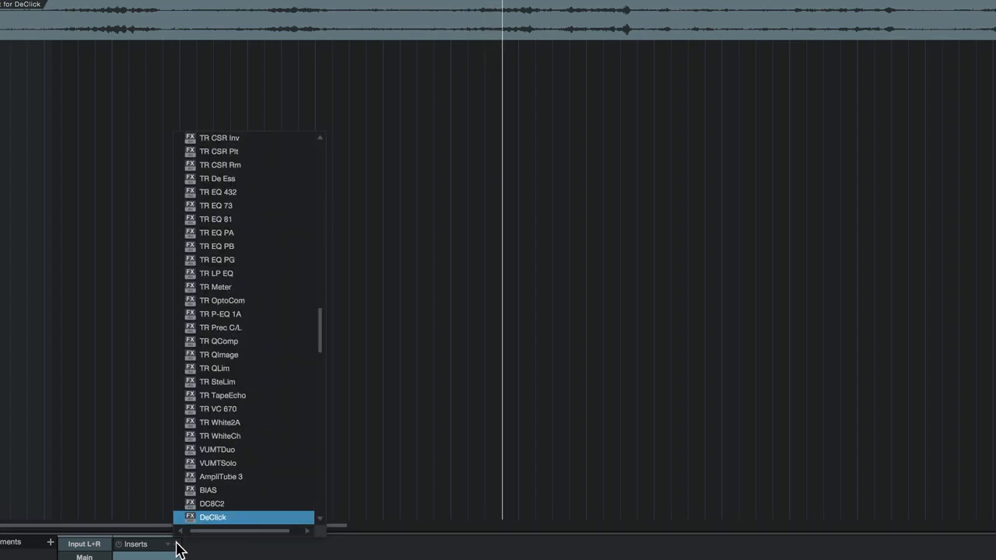
{"action": "key", "text": "Return"}
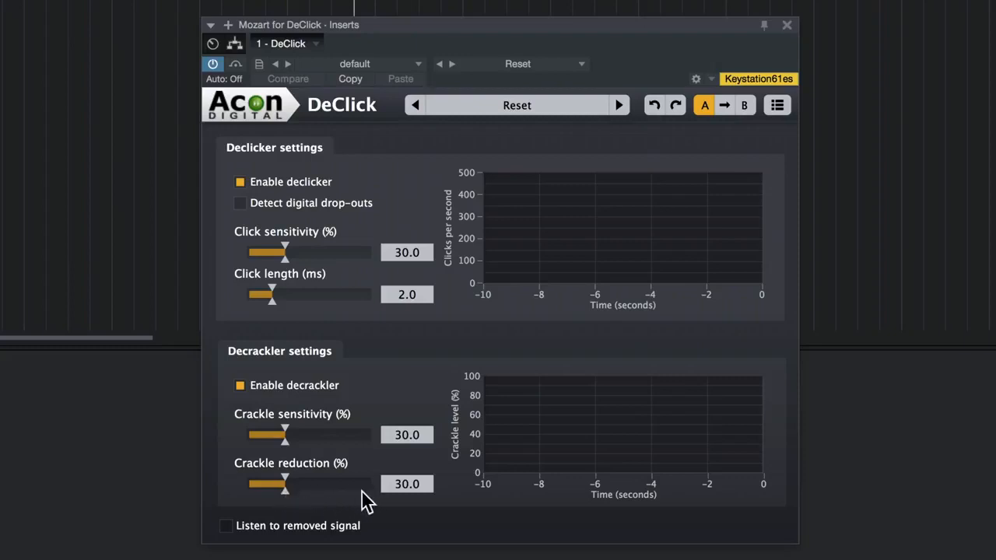
{"action": "left_click_drag", "start_coordinate": [408, 28], "coordinate": [402, 0]}
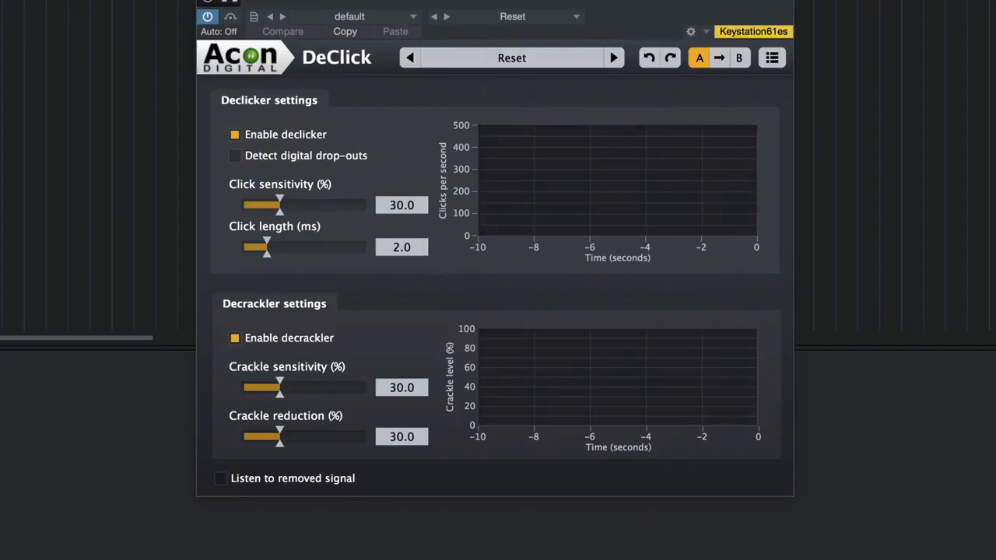
{"action": "left_click_drag", "start_coordinate": [501, 0], "coordinate": [502, 16]}
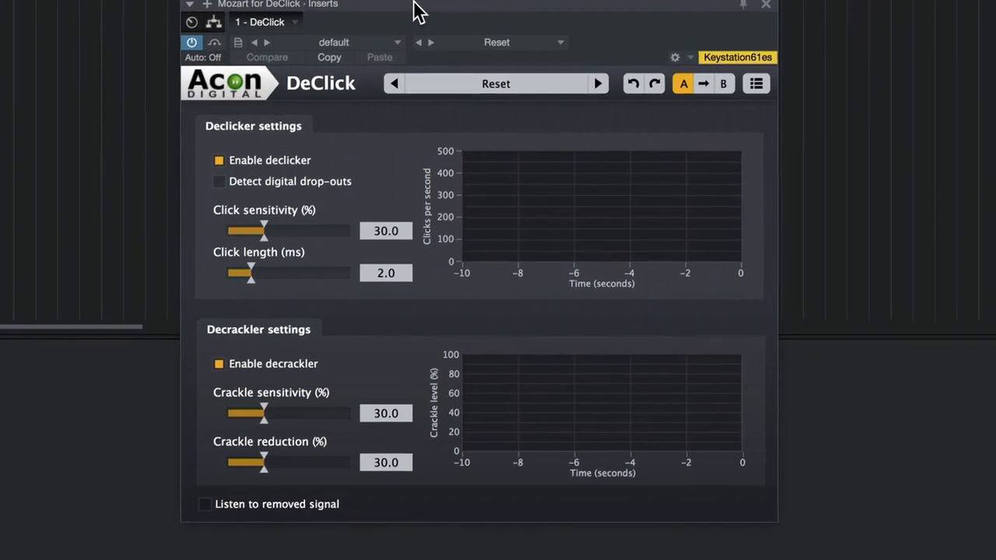
{"action": "left_click_drag", "start_coordinate": [422, 11], "coordinate": [469, 59]}
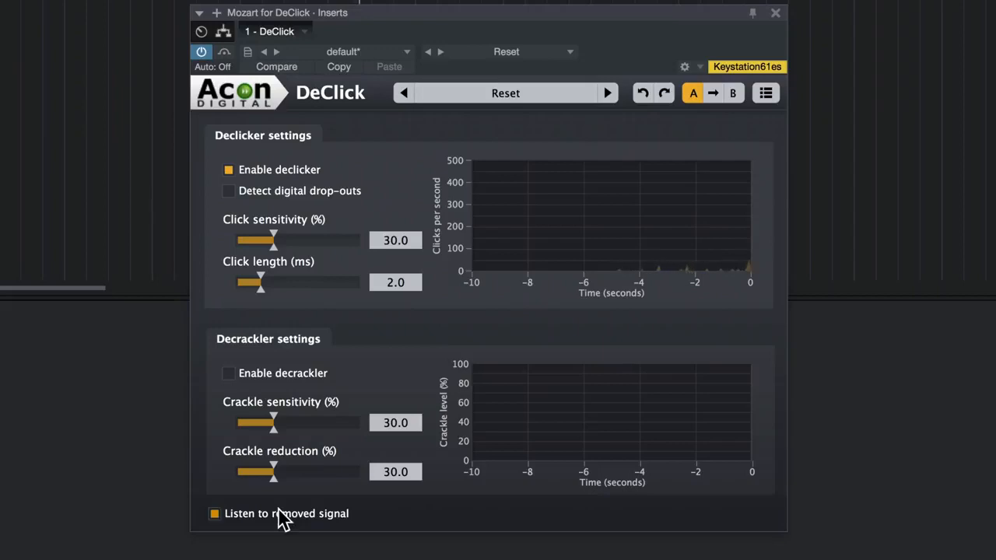
Step: Set DeClick's click sensitivity to 67.2% and turn off listening to the removed signal
{"action": "left_click_drag", "start_coordinate": [273, 241], "coordinate": [314, 253]}
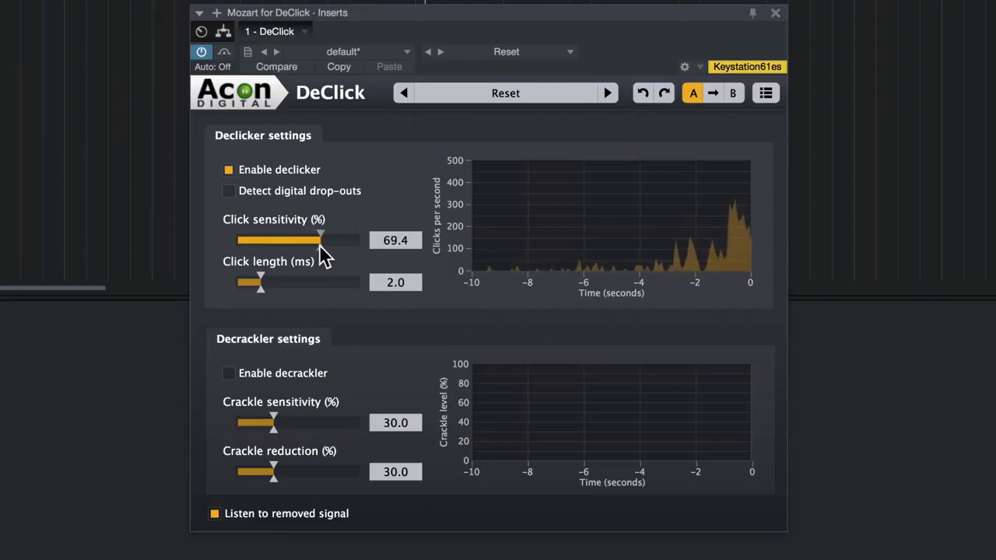
{"action": "left_click_drag", "start_coordinate": [320, 249], "coordinate": [316, 249]}
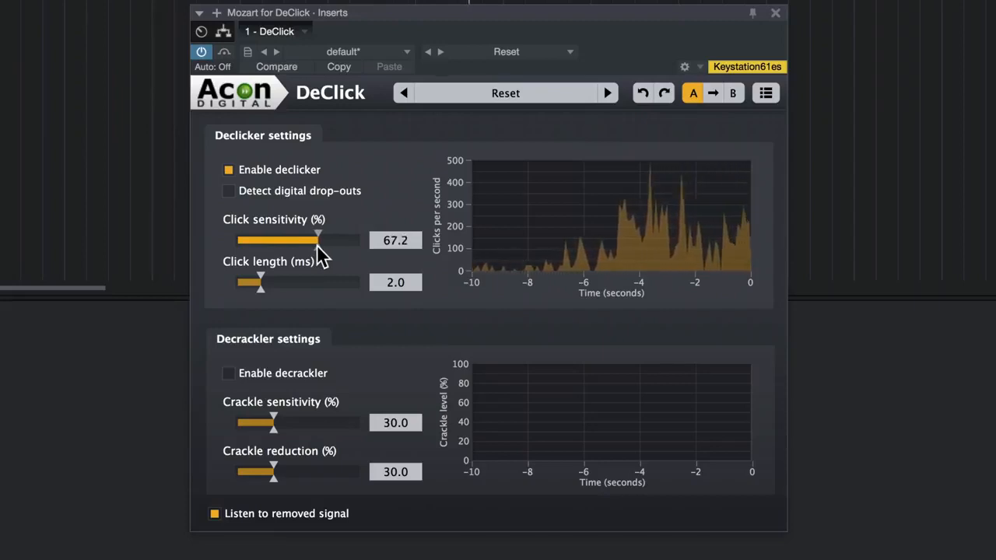
{"action": "left_click", "coordinate": [270, 513]}
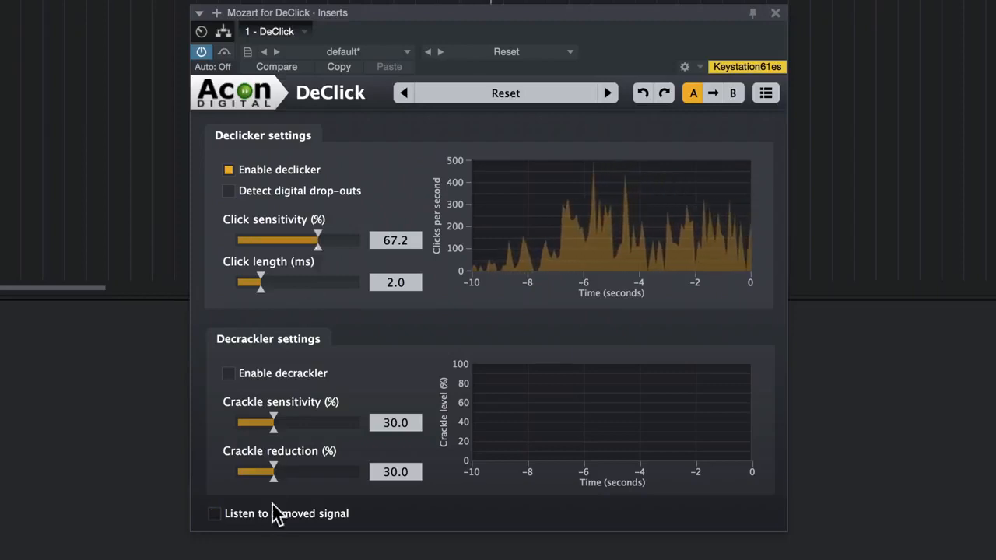
Step: Set DeClick's click length to 6.2 ms, enable the decrackler with 100% crackle sensitivity and 47.6% reduction, and compare with the bypassed signal
{"action": "left_click_drag", "start_coordinate": [259, 288], "coordinate": [309, 294]}
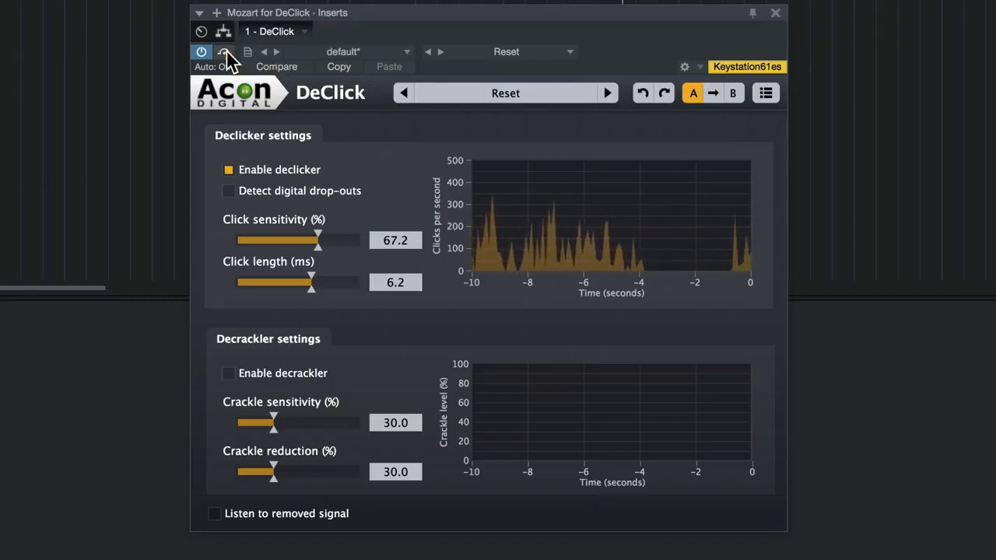
{"action": "left_click", "coordinate": [279, 377]}
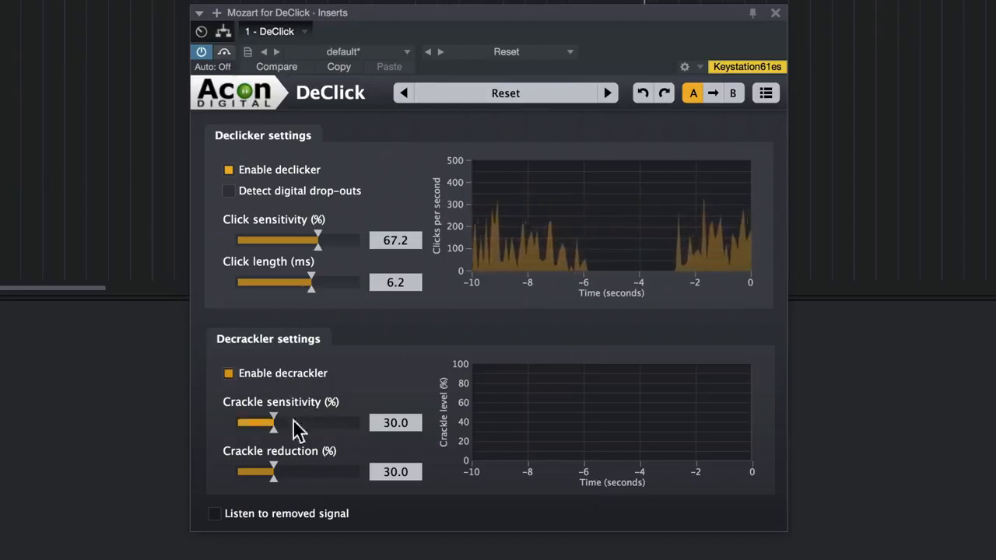
{"action": "left_click_drag", "start_coordinate": [282, 434], "coordinate": [356, 440]}
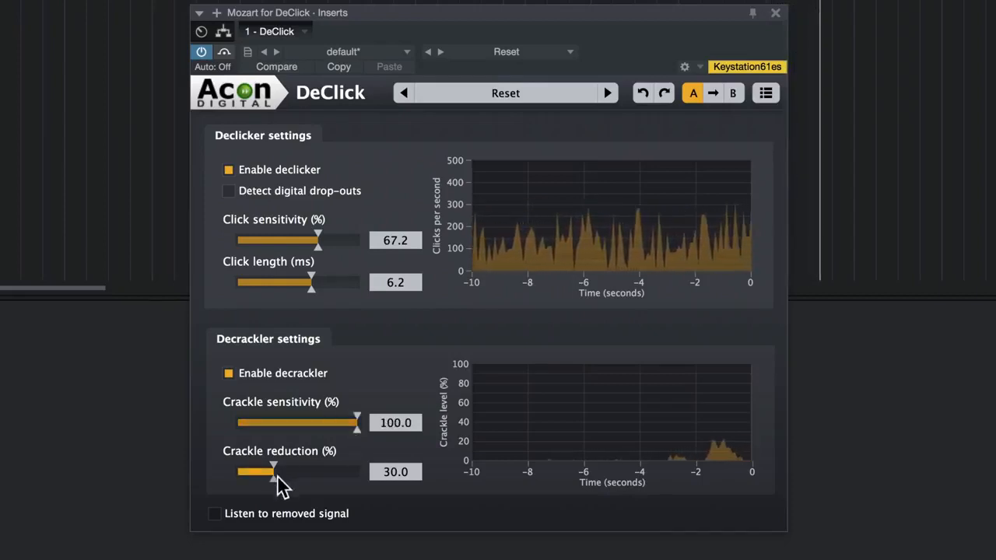
{"action": "left_click_drag", "start_coordinate": [273, 474], "coordinate": [292, 478]}
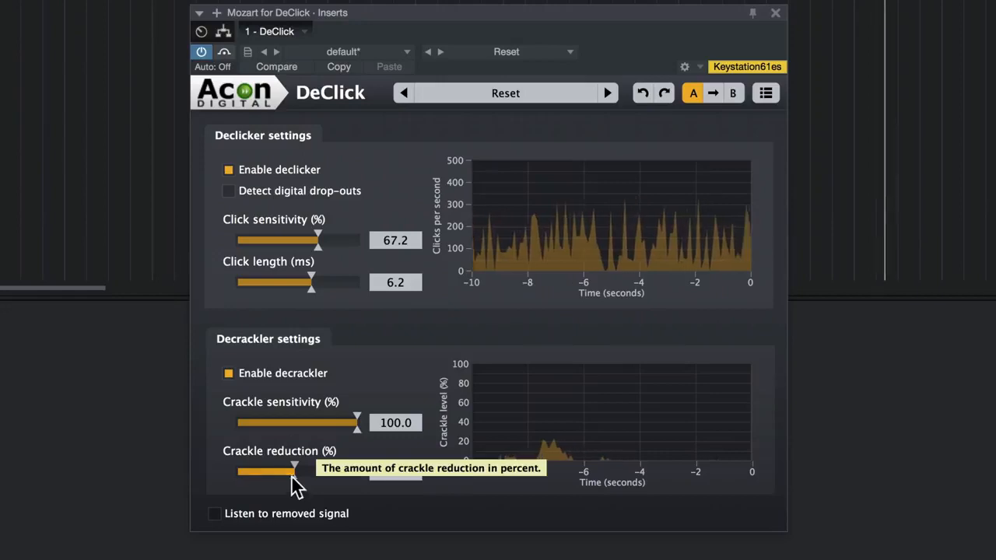
{"action": "left_click", "coordinate": [228, 53]}
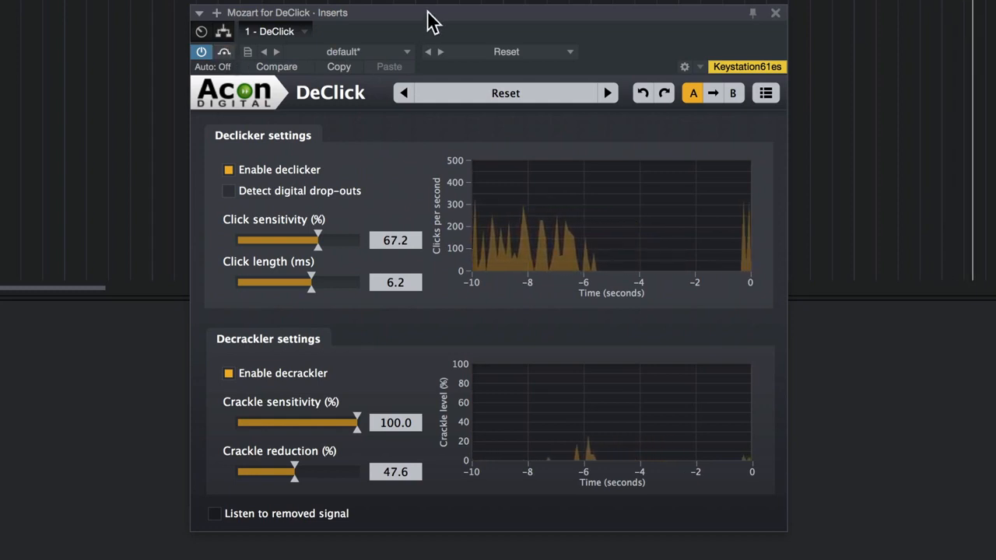
{"action": "left_click_drag", "start_coordinate": [428, 13], "coordinate": [417, 0]}
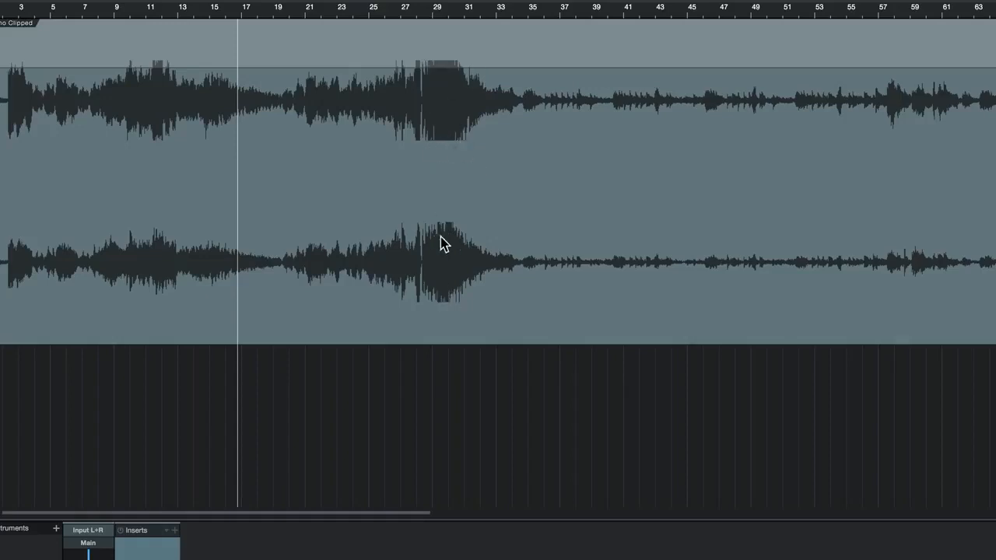
Step: Move the playhead to just after bar 23, insert the DeClip effect on the Piano Clipped track and reposition its window
{"action": "left_click", "coordinate": [361, 16]}
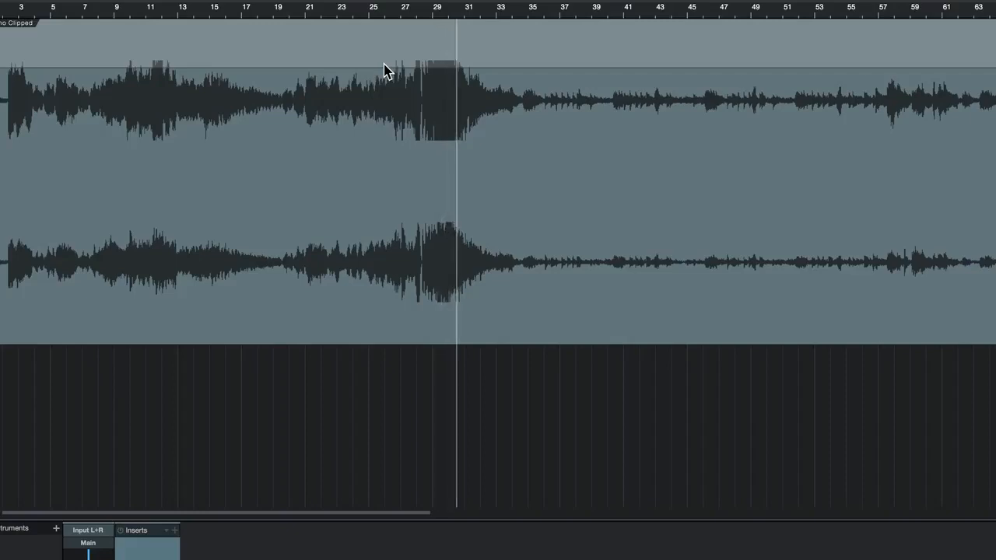
{"action": "left_click", "coordinate": [350, 11]}
{"action": "left_click", "coordinate": [176, 532]}
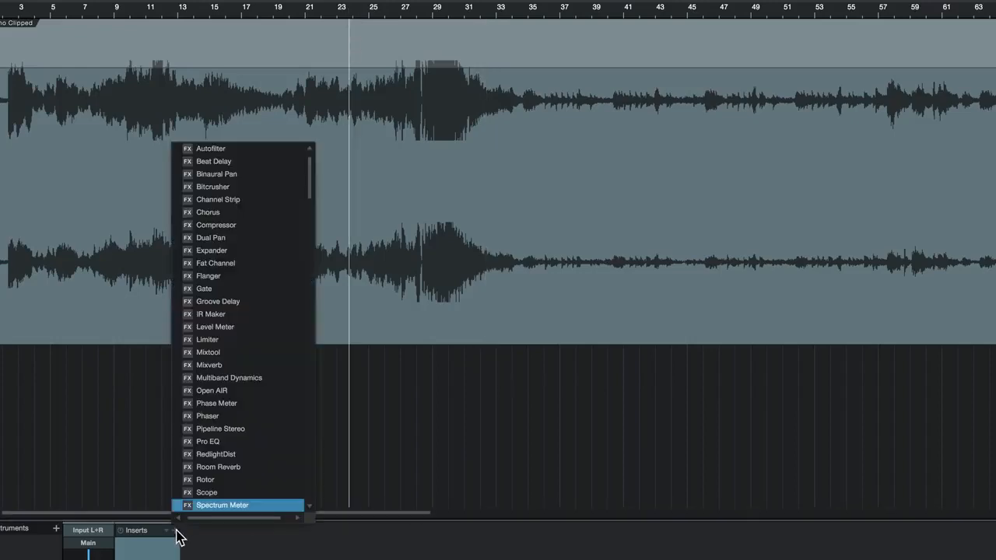
{"action": "scroll", "coordinate": [176, 532], "scroll_direction": "down", "scroll_amount": 15}
{"action": "key", "text": "Down"}
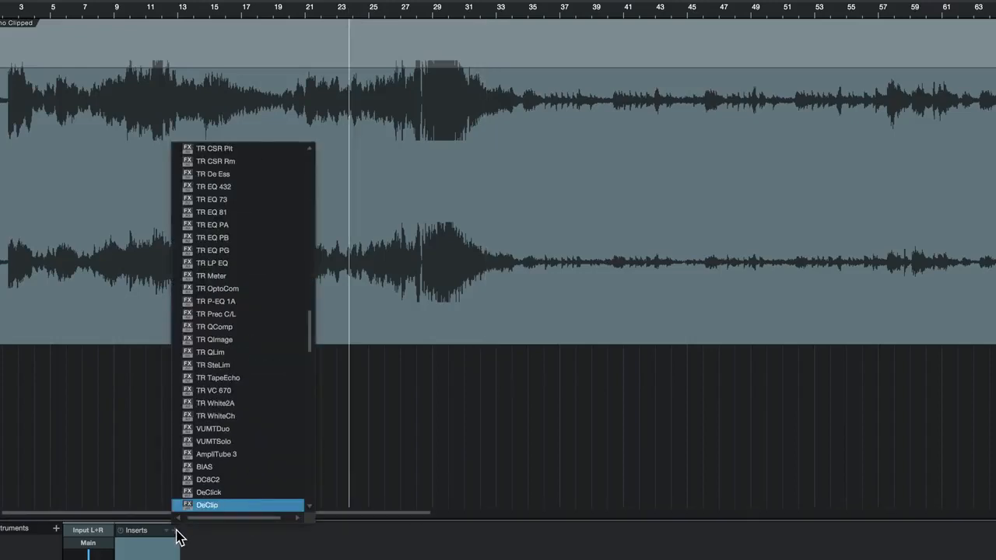
{"action": "key", "text": "Return"}
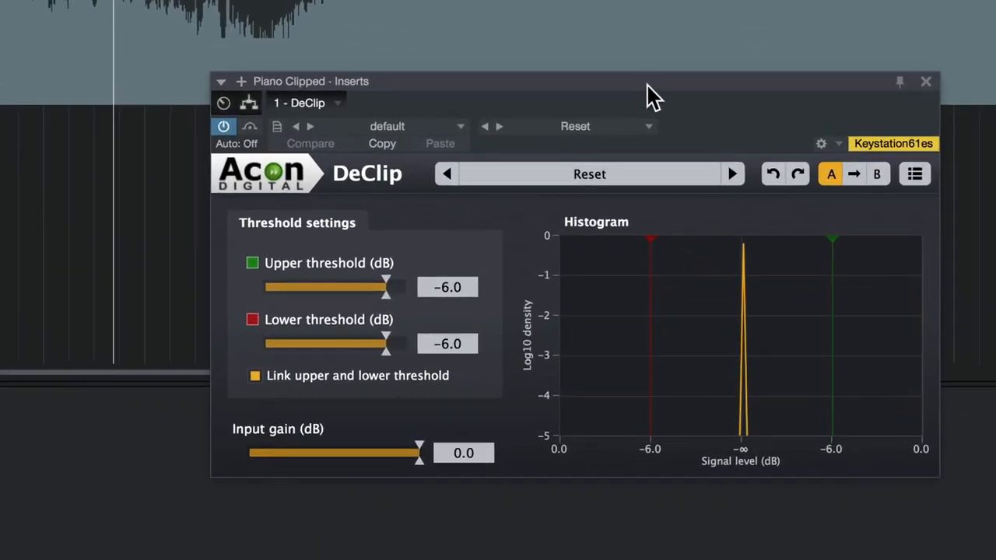
{"action": "left_click_drag", "start_coordinate": [611, 95], "coordinate": [545, 92]}
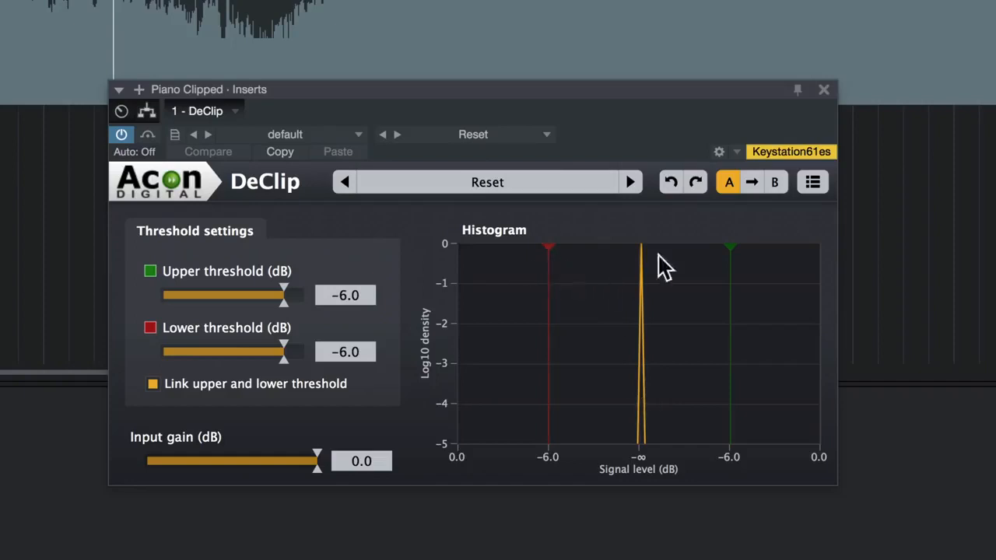
{"action": "mouse_move", "coordinate": [500, 89]}
{"action": "left_mouse_down"}
{"action": "mouse_move", "coordinate": [502, 65]}
{"action": "mouse_move", "coordinate": [513, 82]}
{"action": "left_mouse_up"}
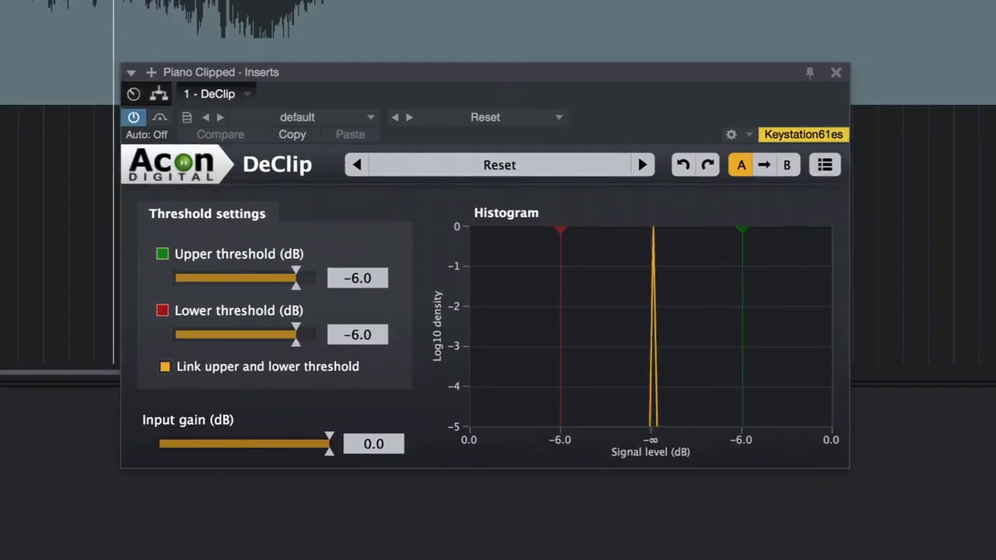
Step: Set DeClip's linked upper and lower thresholds to -7.4 dB during playback and compare the result with the bypassed signal
{"action": "key", "text": "space"}
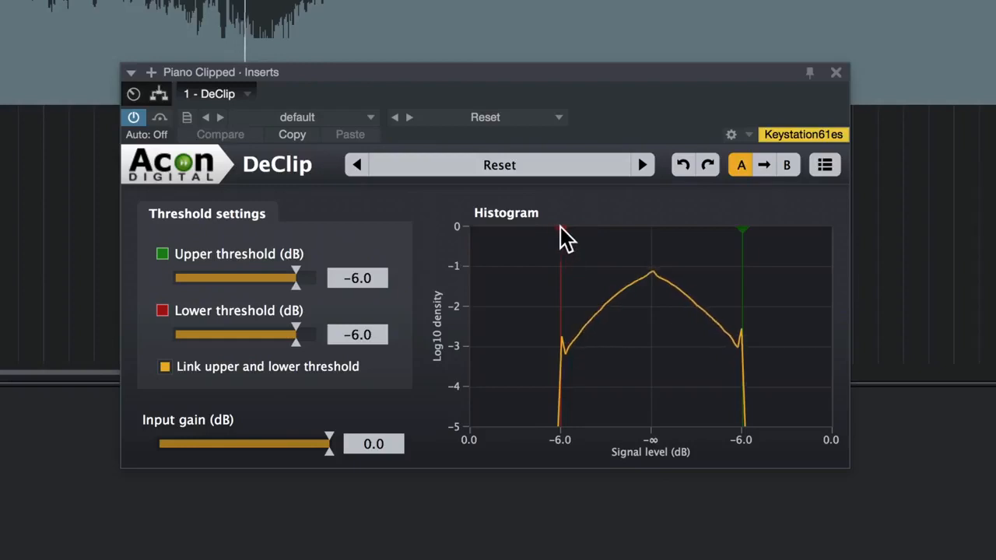
{"action": "left_click_drag", "start_coordinate": [562, 231], "coordinate": [573, 227]}
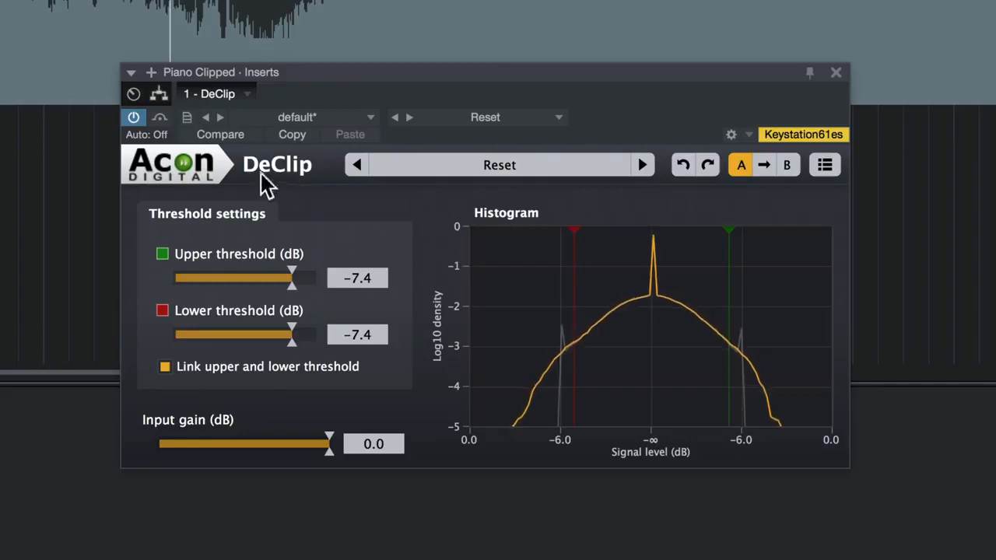
{"action": "left_click", "coordinate": [161, 118]}
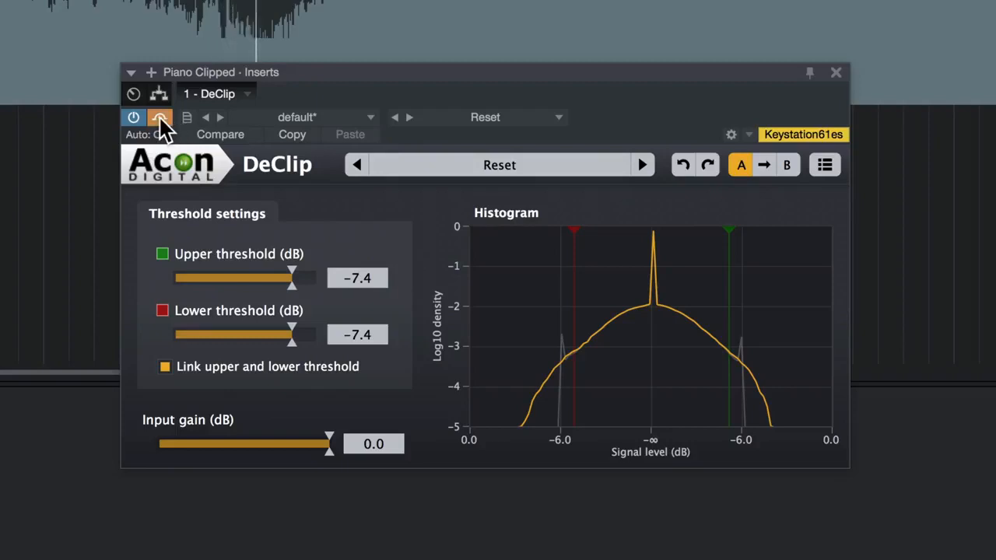
{"action": "left_click", "coordinate": [160, 119]}
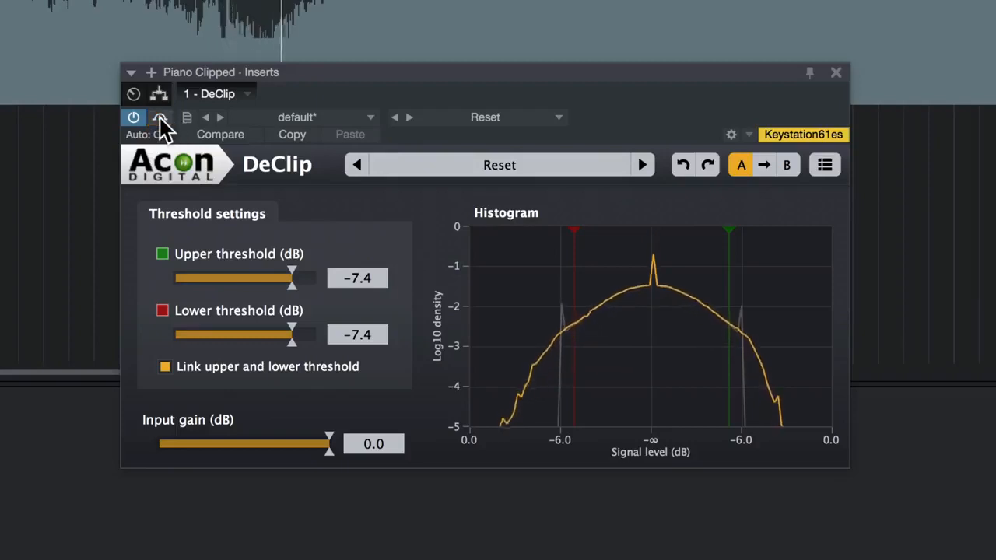